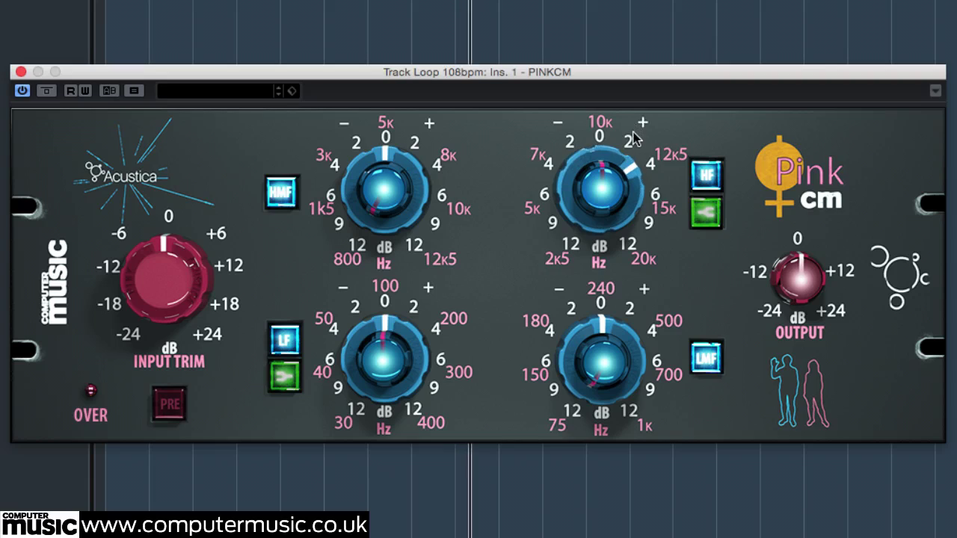
Step: Boost the LF band by about 2 dB and lower the output to about -2 dB, comparing with the bypassed signal
{"action": "left_click_drag", "start_coordinate": [385, 321], "coordinate": [424, 320]}
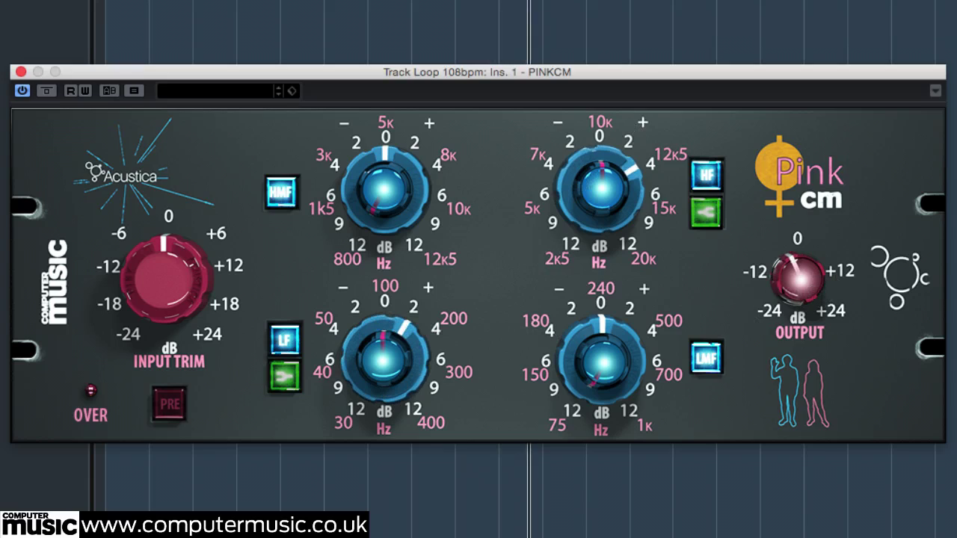
{"action": "left_click", "coordinate": [47, 90]}
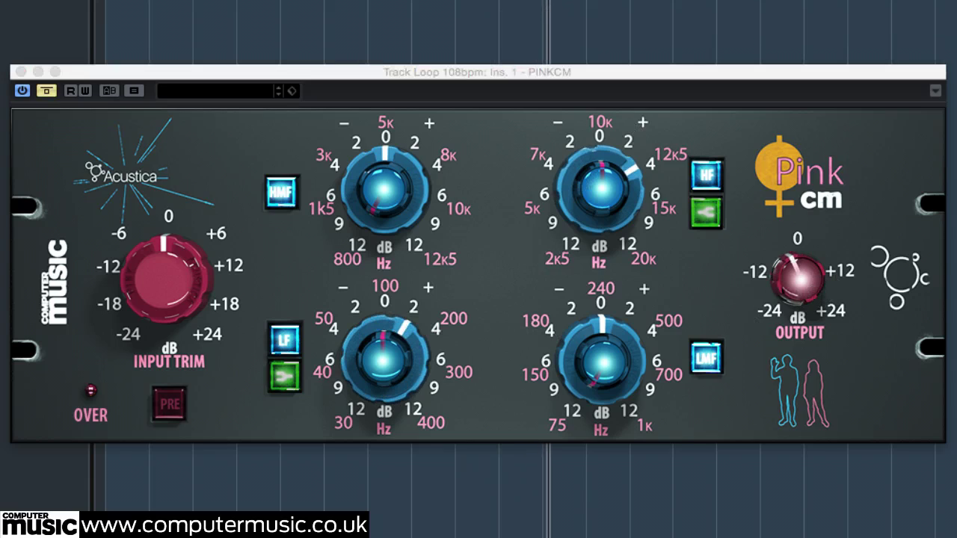
{"action": "left_click", "coordinate": [47, 90]}
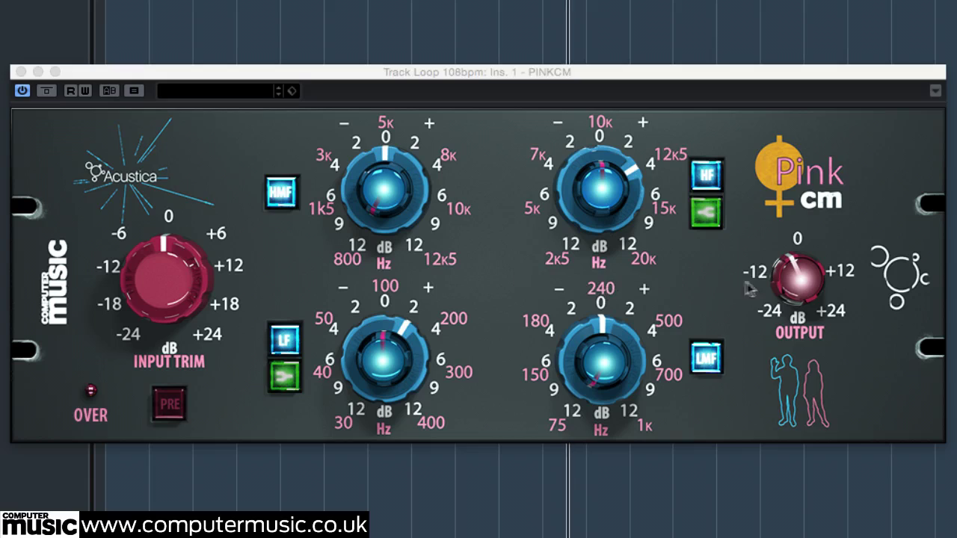
{"action": "left_click_drag", "start_coordinate": [804, 276], "coordinate": [803, 269]}
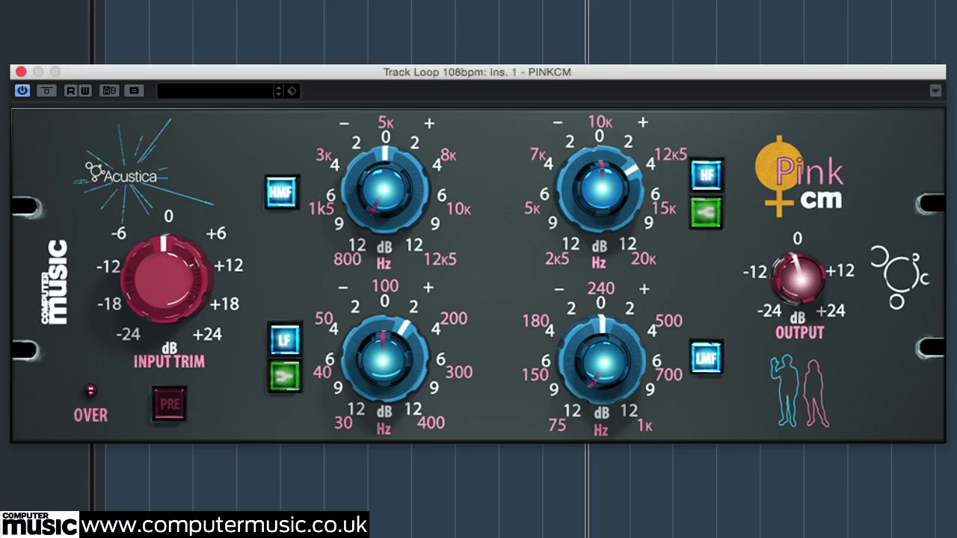
{"action": "left_click", "coordinate": [47, 90]}
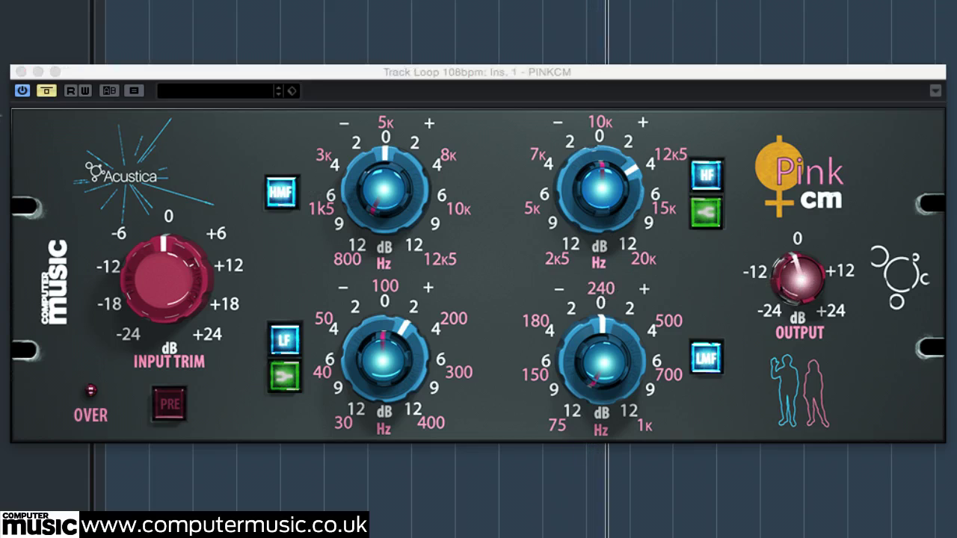
{"action": "left_click", "coordinate": [46, 90]}
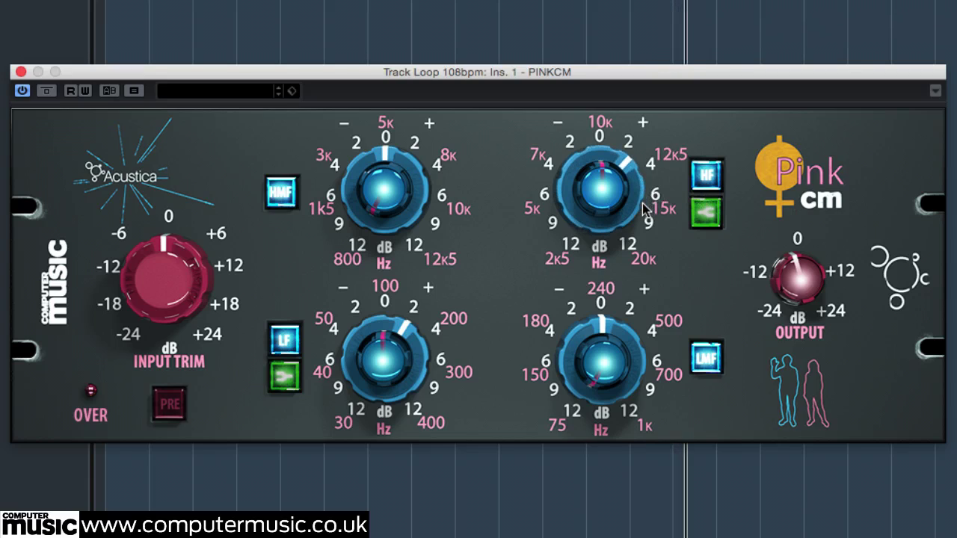
Step: Set the HF boost to about 3 dB at 10 kHz, HMF to about 2 dB at 5 kHz and LF to about 3 dB
{"action": "left_click_drag", "start_coordinate": [642, 203], "coordinate": [634, 180]}
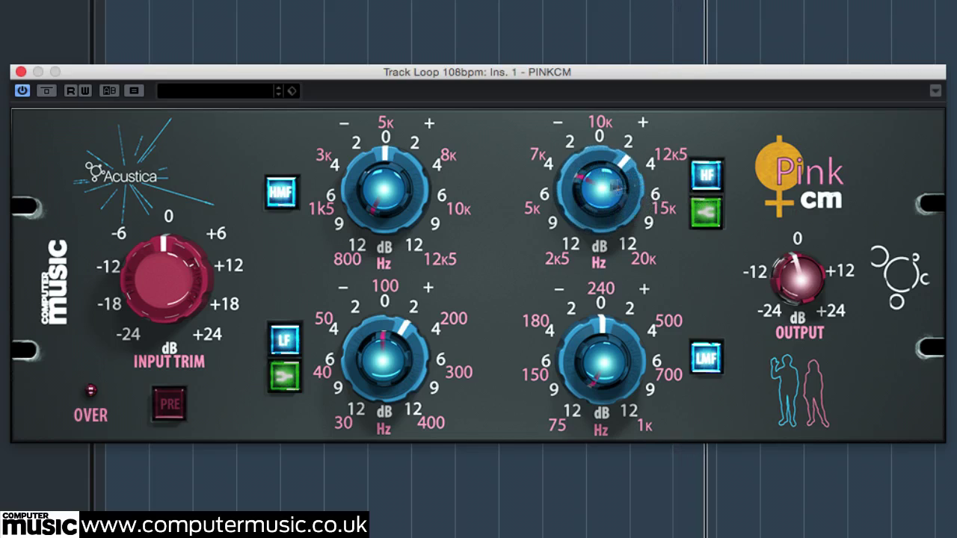
{"action": "left_click", "coordinate": [601, 166]}
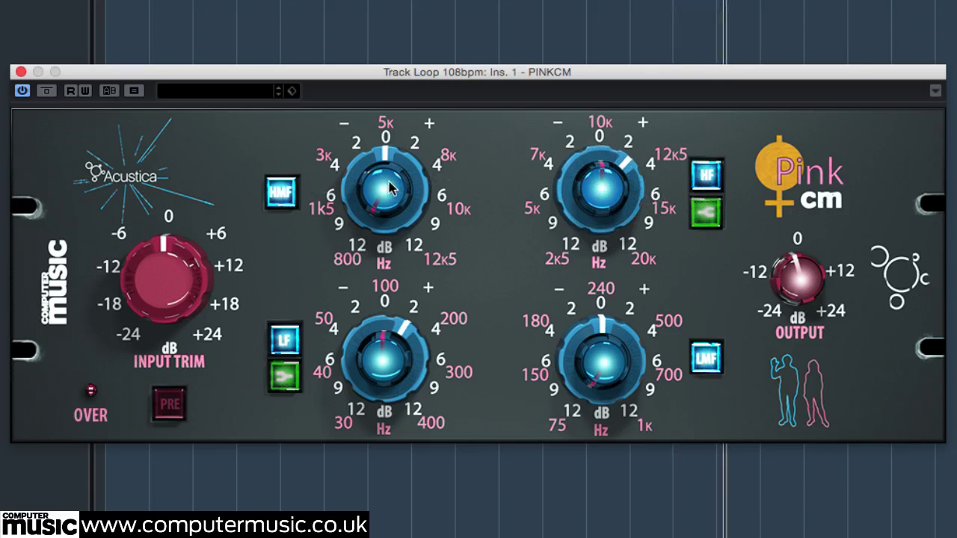
{"action": "mouse_move", "coordinate": [411, 158]}
{"action": "left_mouse_down"}
{"action": "mouse_move", "coordinate": [416, 149]}
{"action": "mouse_move", "coordinate": [422, 171]}
{"action": "mouse_move", "coordinate": [411, 179]}
{"action": "left_mouse_up"}
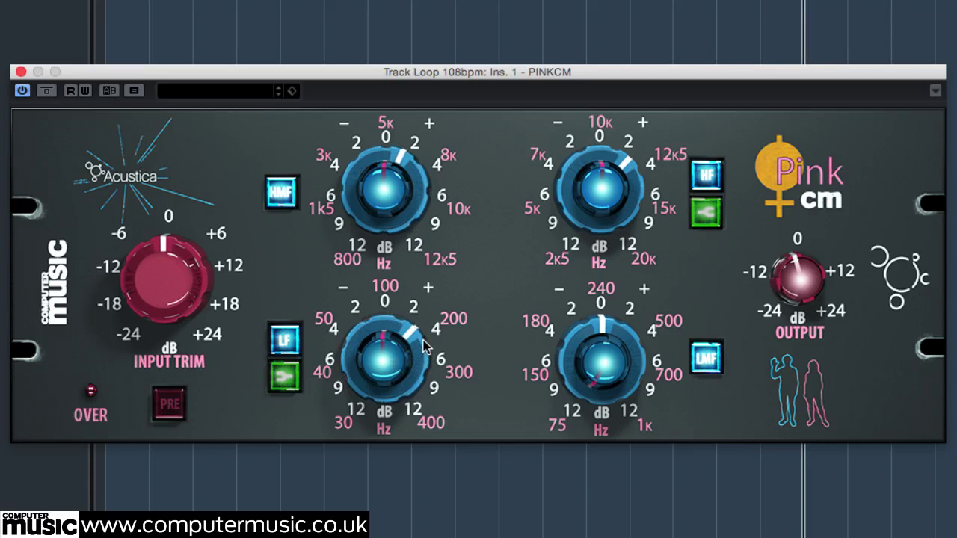
Step: Set the LMF band's frequency to about 700 Hz and boost it by about 2 dB
{"action": "mouse_move", "coordinate": [601, 367]}
{"action": "left_mouse_down"}
{"action": "mouse_move", "coordinate": [606, 329]}
{"action": "mouse_move", "coordinate": [620, 315]}
{"action": "mouse_move", "coordinate": [611, 294]}
{"action": "left_mouse_up"}
{"action": "mouse_move", "coordinate": [618, 326]}
{"action": "left_mouse_down"}
{"action": "mouse_move", "coordinate": [621, 318]}
{"action": "mouse_move", "coordinate": [623, 347]}
{"action": "left_mouse_up"}
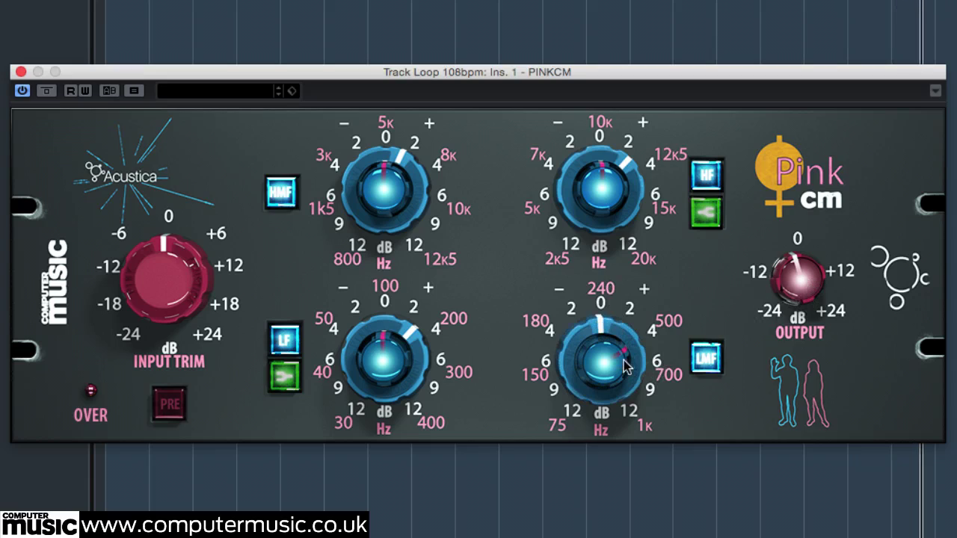
{"action": "left_click_drag", "start_coordinate": [634, 360], "coordinate": [638, 334]}
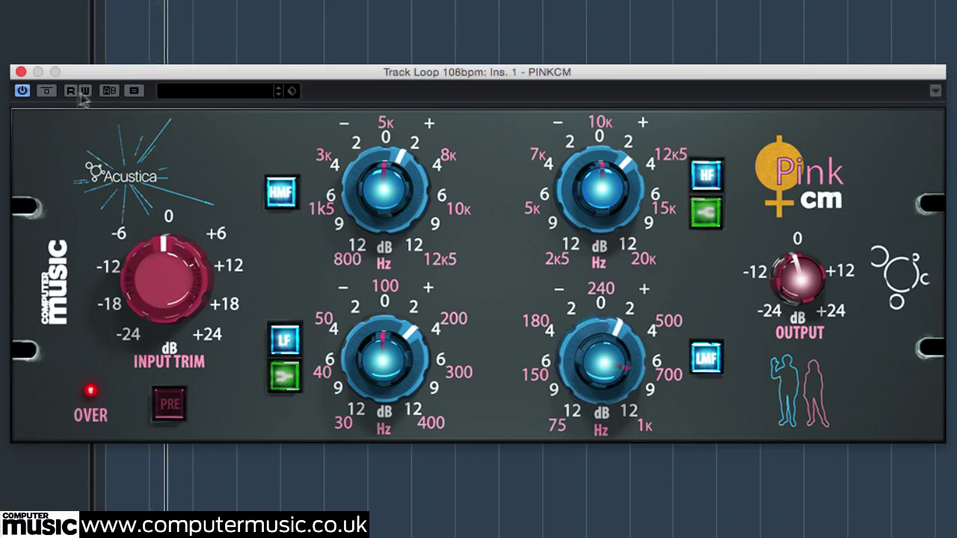
Step: Lower the output to about -3 dB and compare the equalised signal with the bypassed one
{"action": "left_click", "coordinate": [46, 91]}
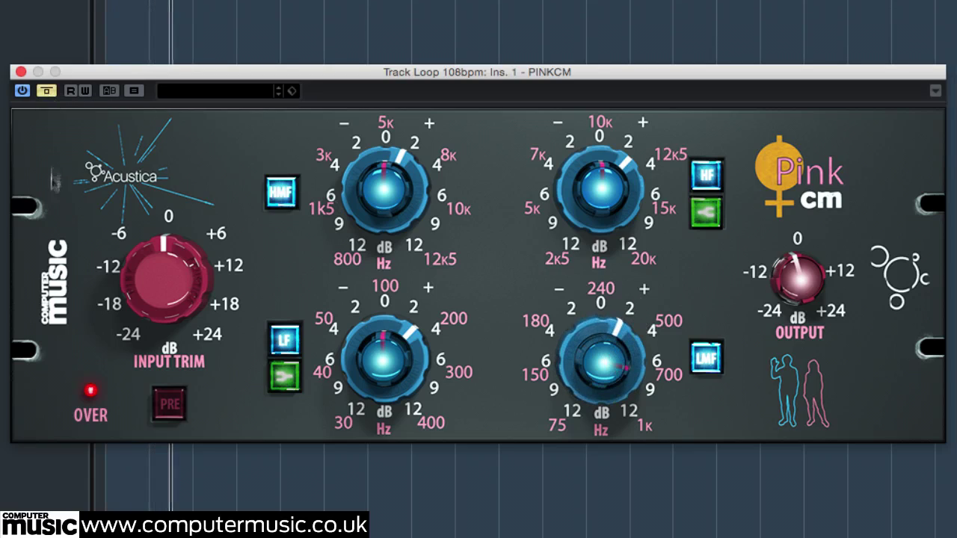
{"action": "left_click", "coordinate": [46, 91]}
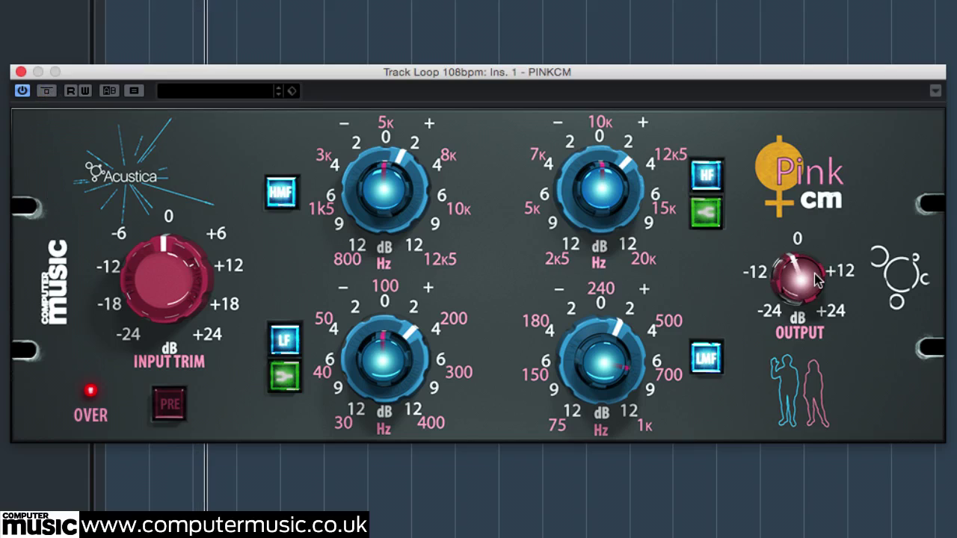
{"action": "left_click", "coordinate": [46, 91]}
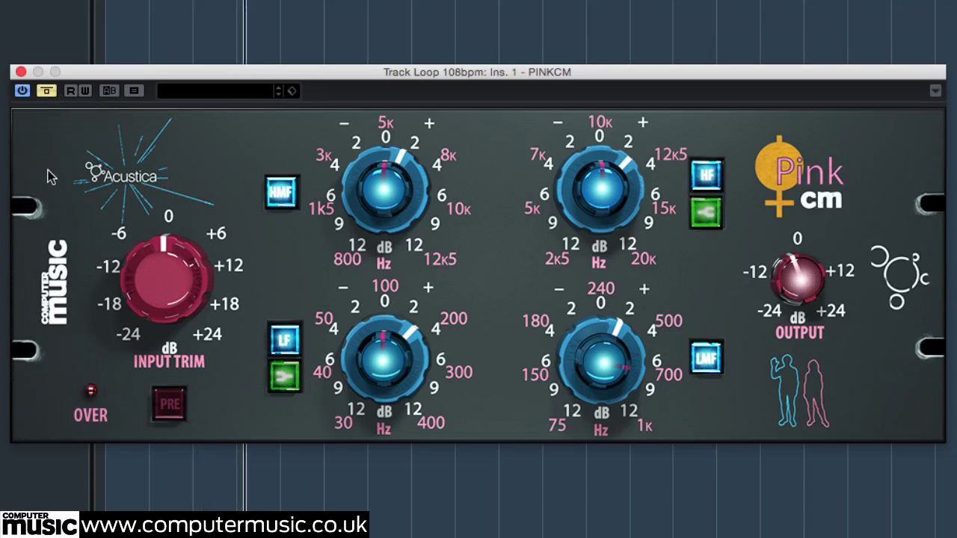
{"action": "left_click", "coordinate": [46, 90]}
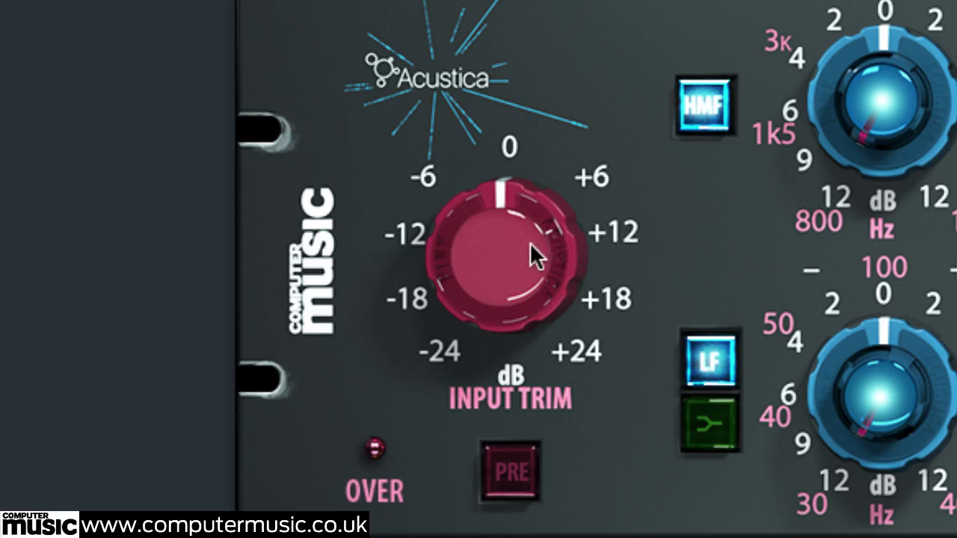
Step: Sweep the input trim between about -20 dB and +5 dB and reset it to 0 dB
{"action": "mouse_move", "coordinate": [530, 243]}
{"action": "left_mouse_down"}
{"action": "mouse_move", "coordinate": [528, 279]}
{"action": "mouse_move", "coordinate": [535, 260]}
{"action": "left_mouse_up"}
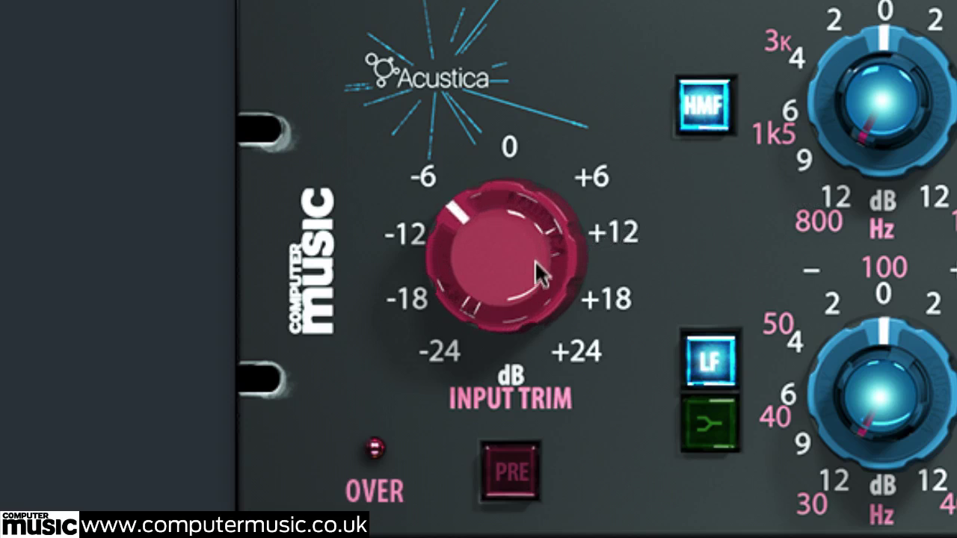
{"action": "scroll", "coordinate": [534, 260], "scroll_direction": "down", "scroll_amount": 4}
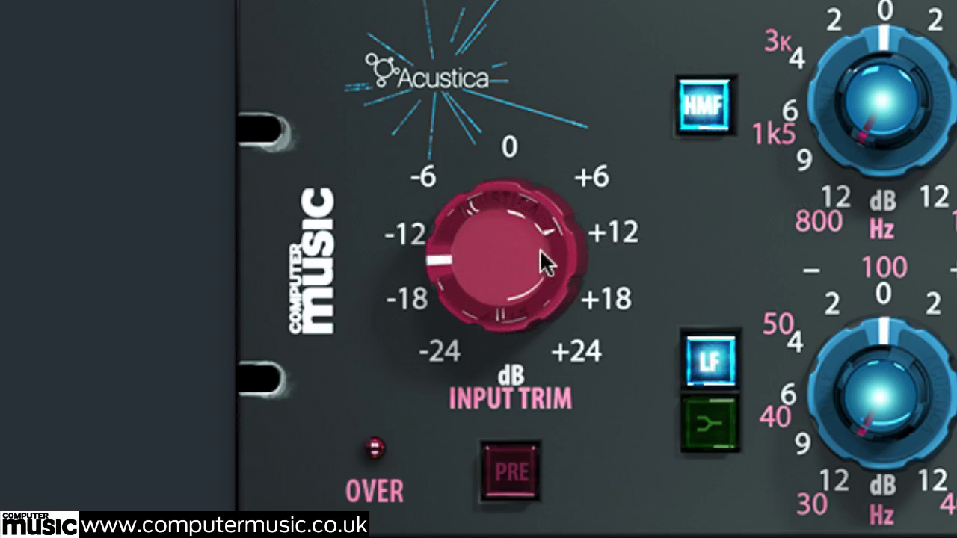
{"action": "left_click_drag", "start_coordinate": [533, 260], "coordinate": [537, 93]}
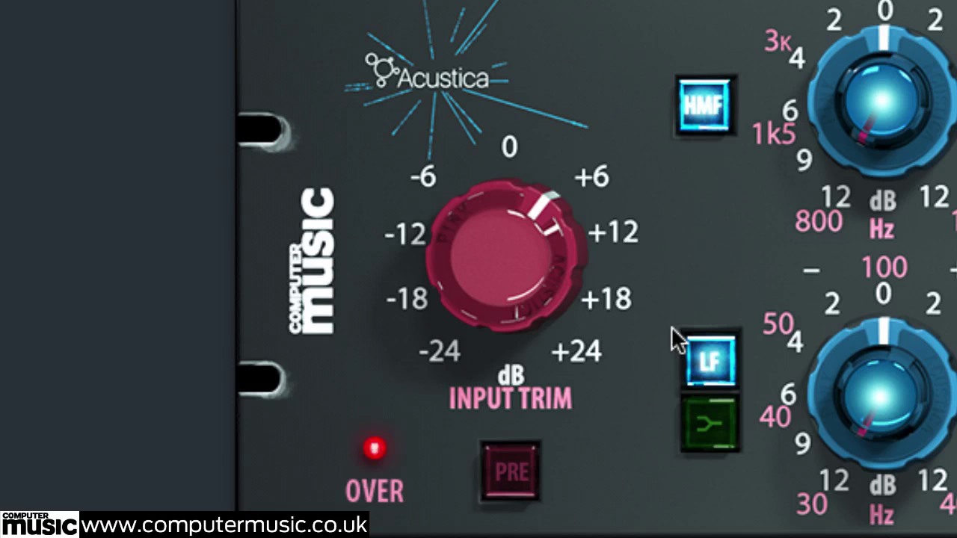
{"action": "left_click_drag", "start_coordinate": [541, 250], "coordinate": [602, 275]}
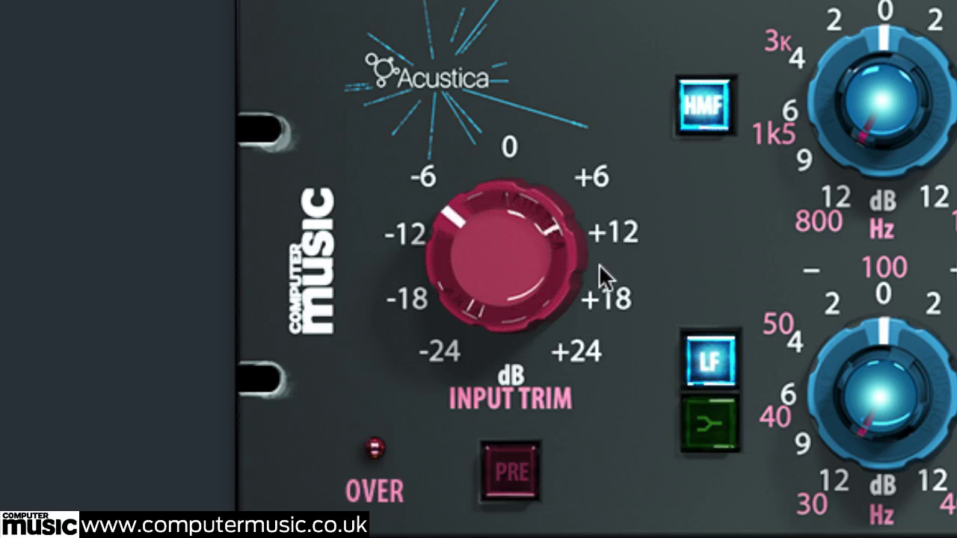
{"action": "left_click_drag", "start_coordinate": [530, 247], "coordinate": [514, 358]}
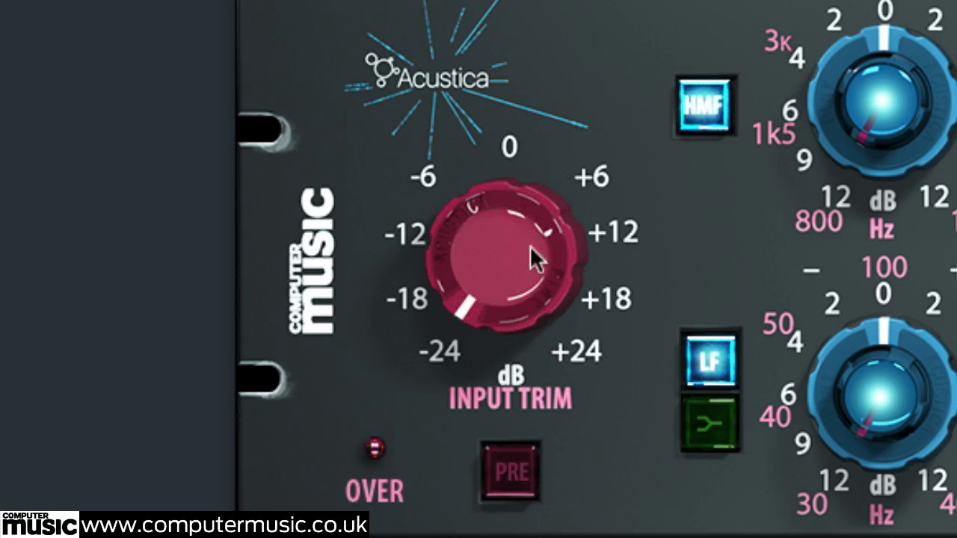
{"action": "left_click_drag", "start_coordinate": [532, 256], "coordinate": [524, 194]}
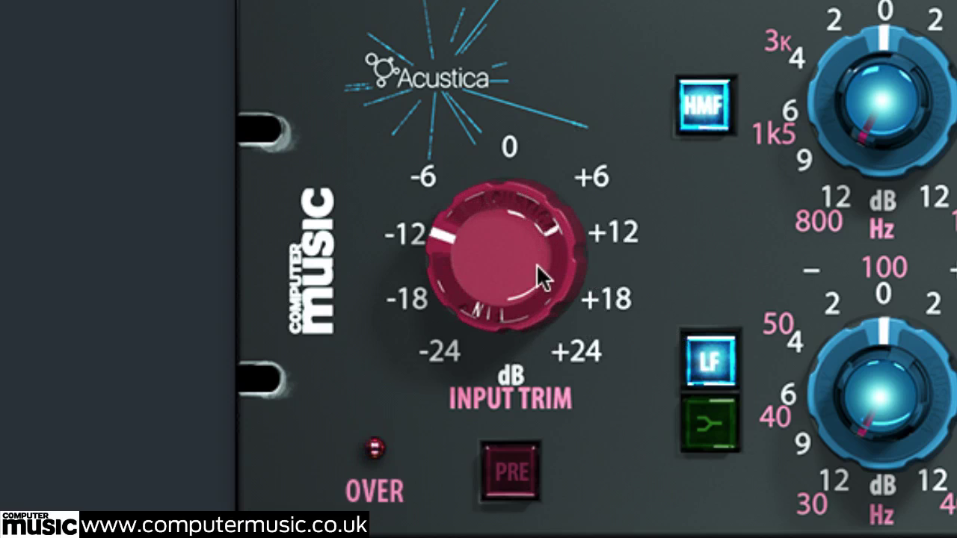
{"action": "left_click_drag", "start_coordinate": [536, 264], "coordinate": [538, 239]}
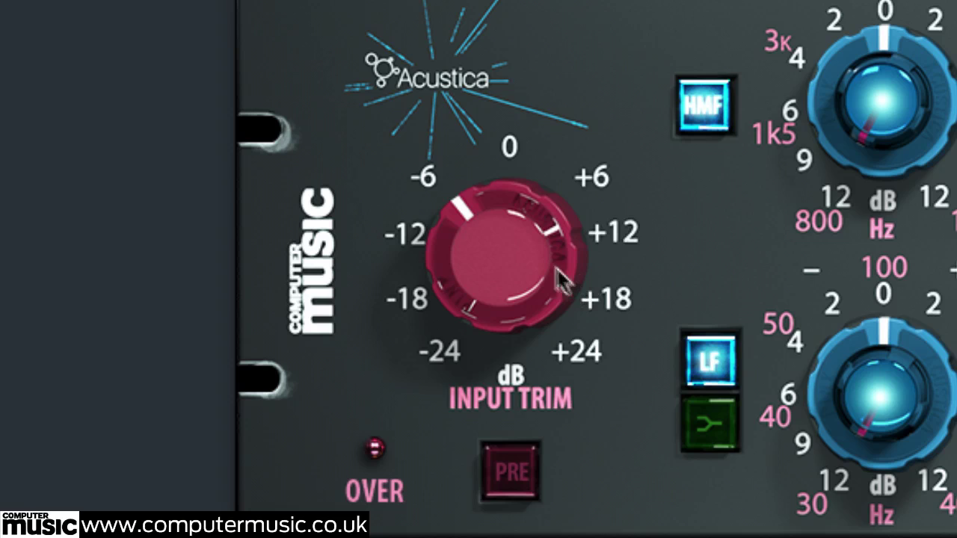
{"action": "left_click_drag", "start_coordinate": [557, 275], "coordinate": [549, 334]}
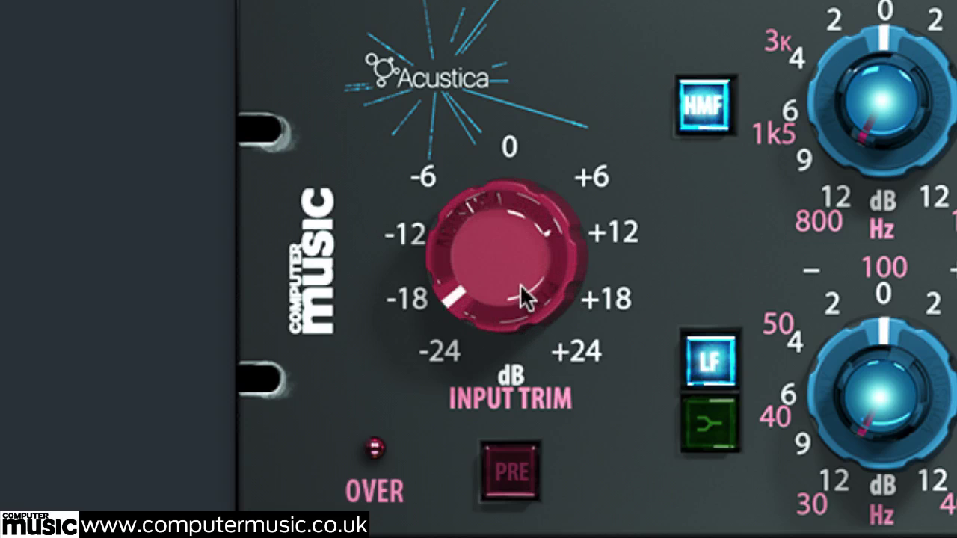
{"action": "left_click_drag", "start_coordinate": [518, 292], "coordinate": [521, 186]}
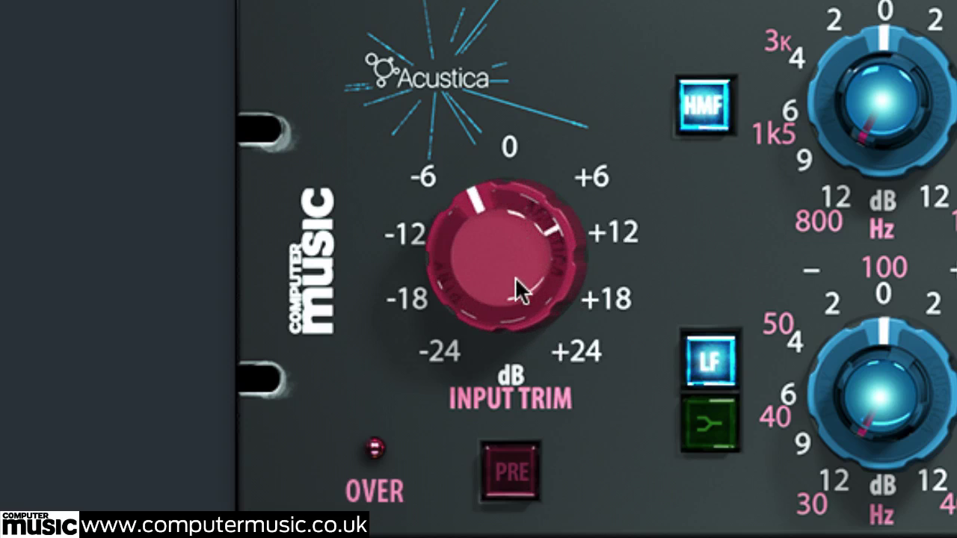
{"action": "left_click_drag", "start_coordinate": [489, 280], "coordinate": [494, 240]}
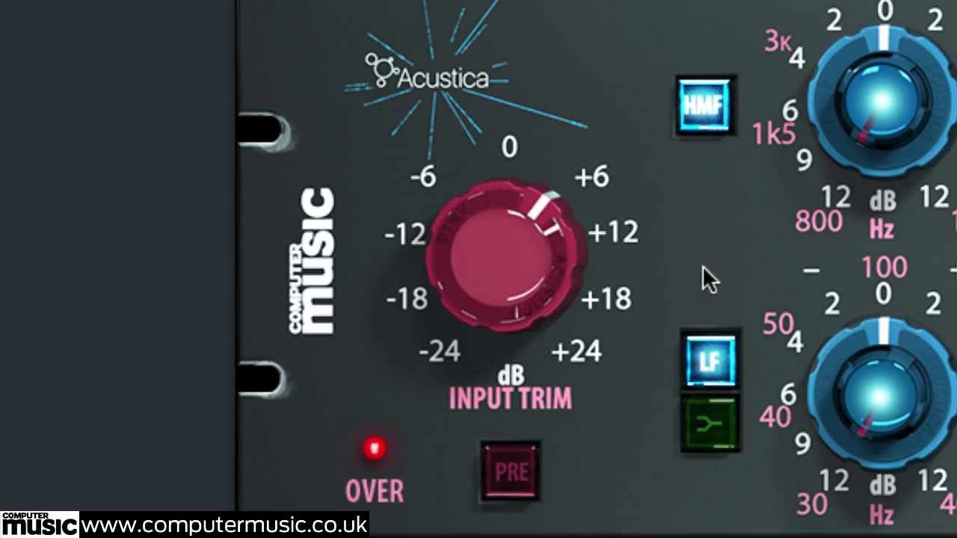
{"action": "double_click", "coordinate": [535, 260]}
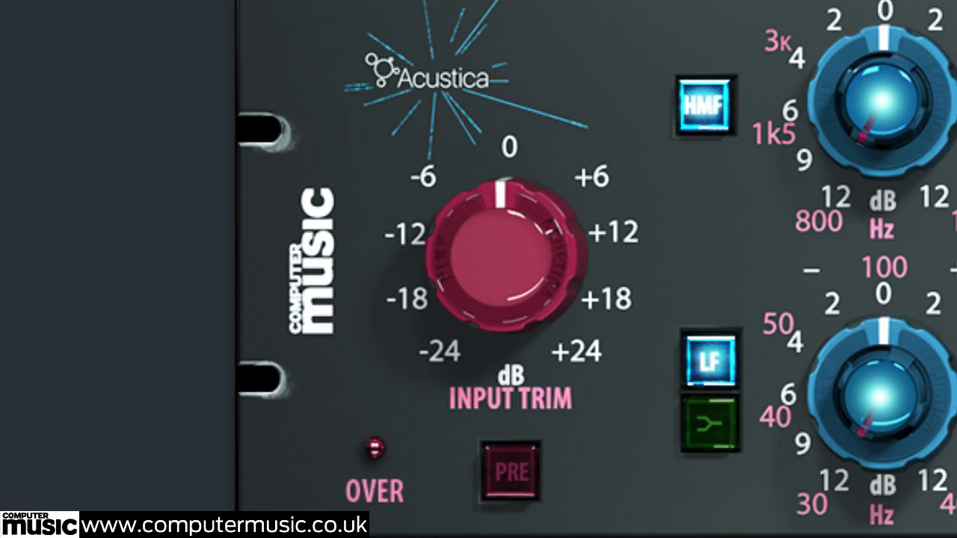
Step: Switch on the PRE stage, vary the input trim between 0 and about +6 dB, and switch PRE off again
{"action": "left_click", "coordinate": [530, 459]}
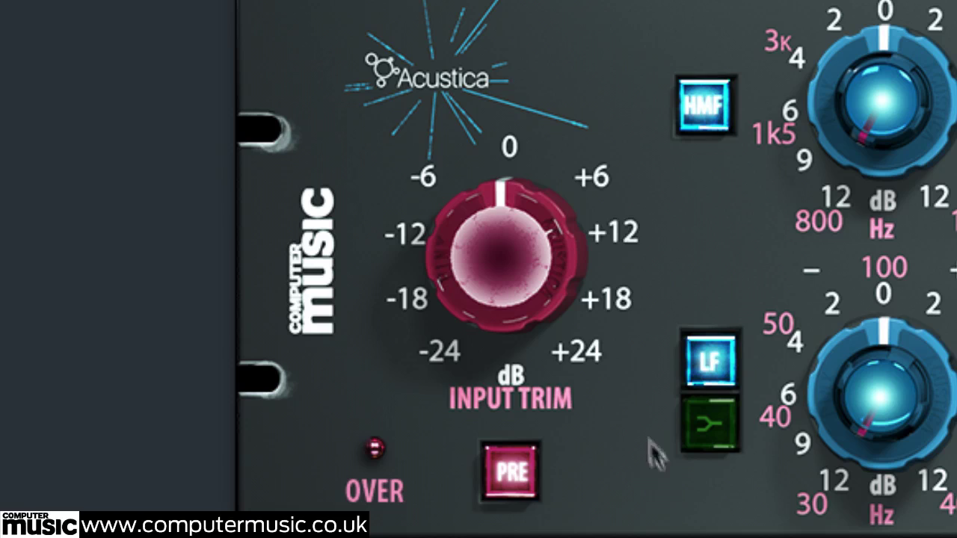
{"action": "left_click_drag", "start_coordinate": [546, 273], "coordinate": [545, 240]}
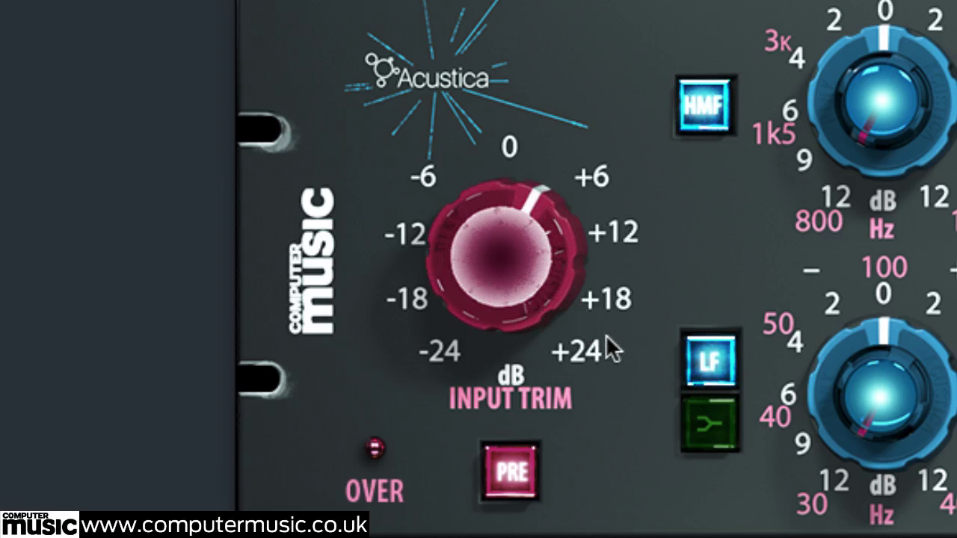
{"action": "left_click_drag", "start_coordinate": [536, 296], "coordinate": [587, 354]}
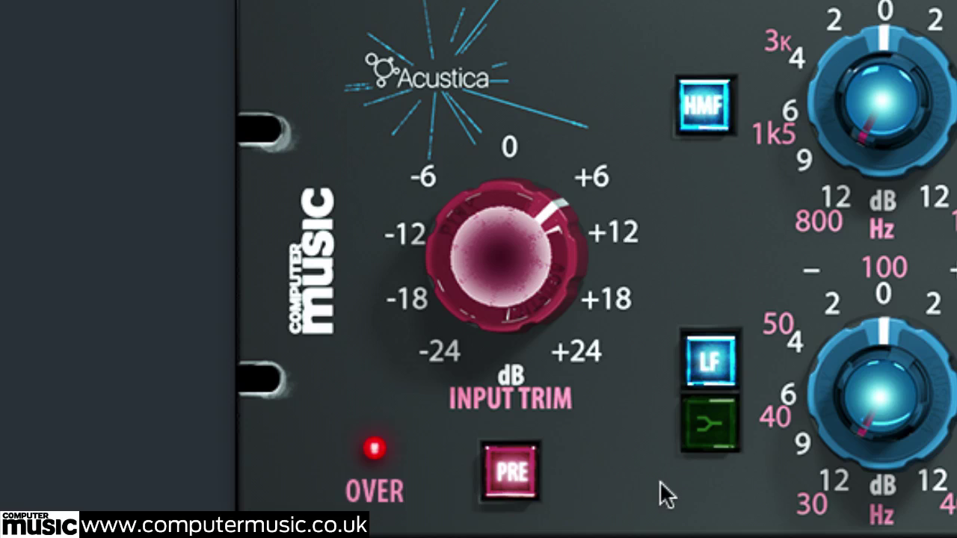
{"action": "left_click_drag", "start_coordinate": [551, 271], "coordinate": [543, 293]}
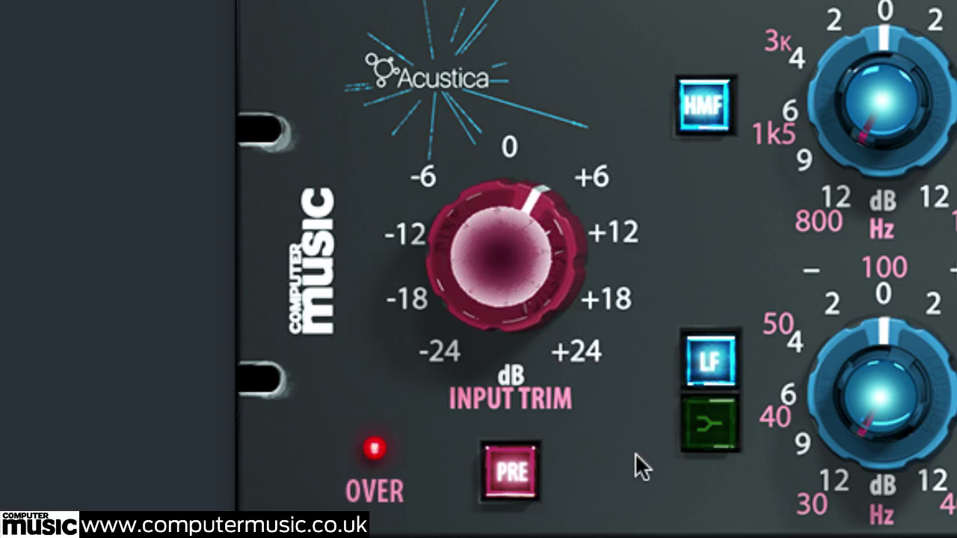
{"action": "left_click_drag", "start_coordinate": [543, 341], "coordinate": [534, 306]}
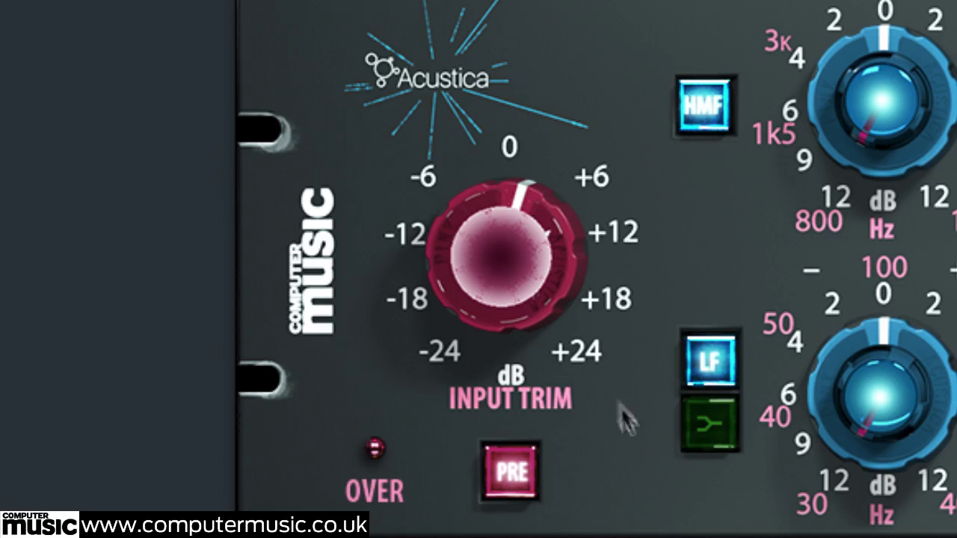
{"action": "left_click_drag", "start_coordinate": [542, 291], "coordinate": [531, 271]}
{"action": "left_click", "coordinate": [513, 470]}
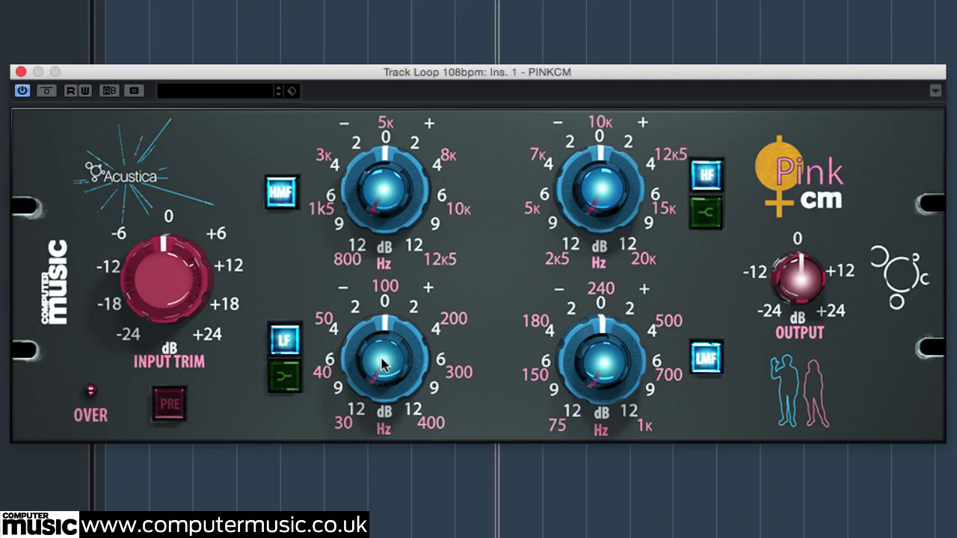
Step: Set the LF band's frequency to 100 Hz and the HF band's frequency to 10 kHz, keeping the HF gain at 0 dB
{"action": "left_click_drag", "start_coordinate": [382, 364], "coordinate": [394, 286]}
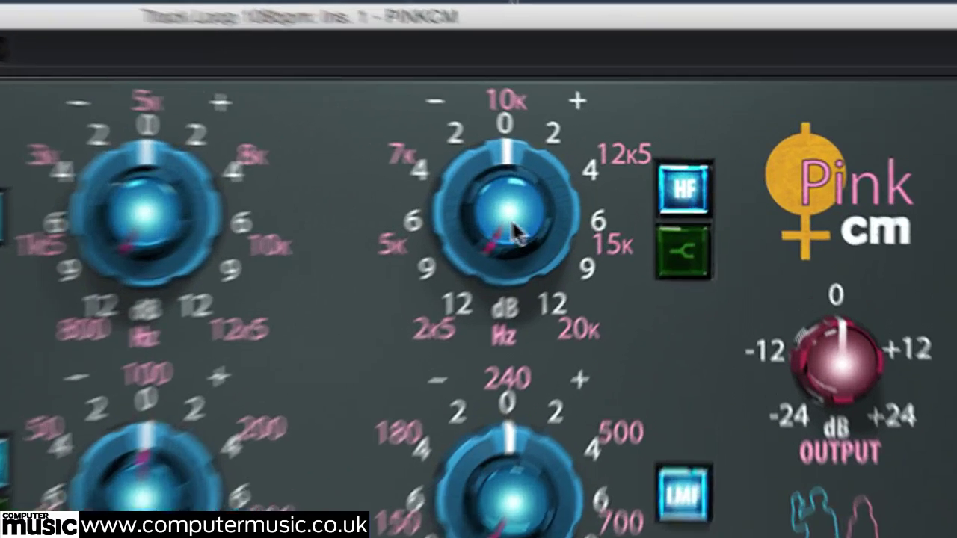
{"action": "left_click_drag", "start_coordinate": [577, 192], "coordinate": [607, 116]}
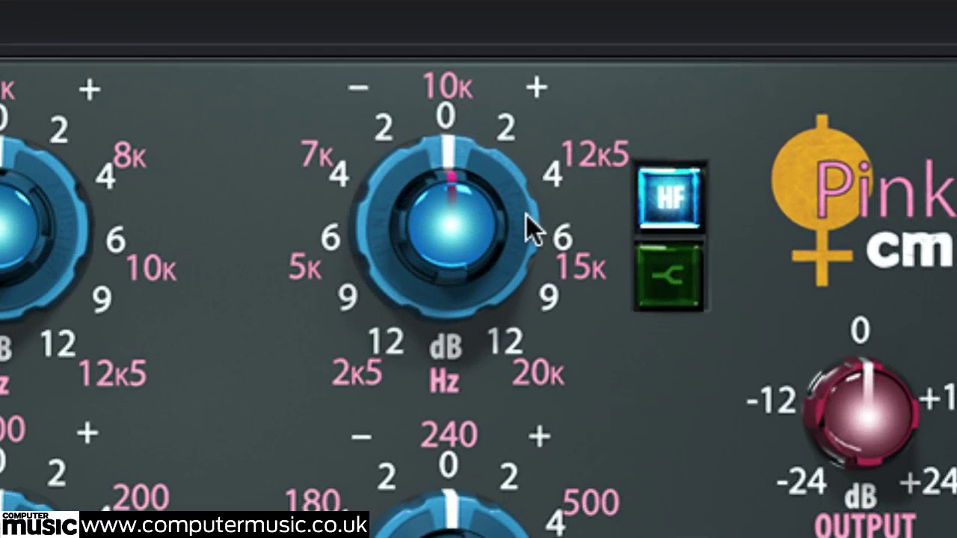
{"action": "left_click_drag", "start_coordinate": [526, 216], "coordinate": [487, 197]}
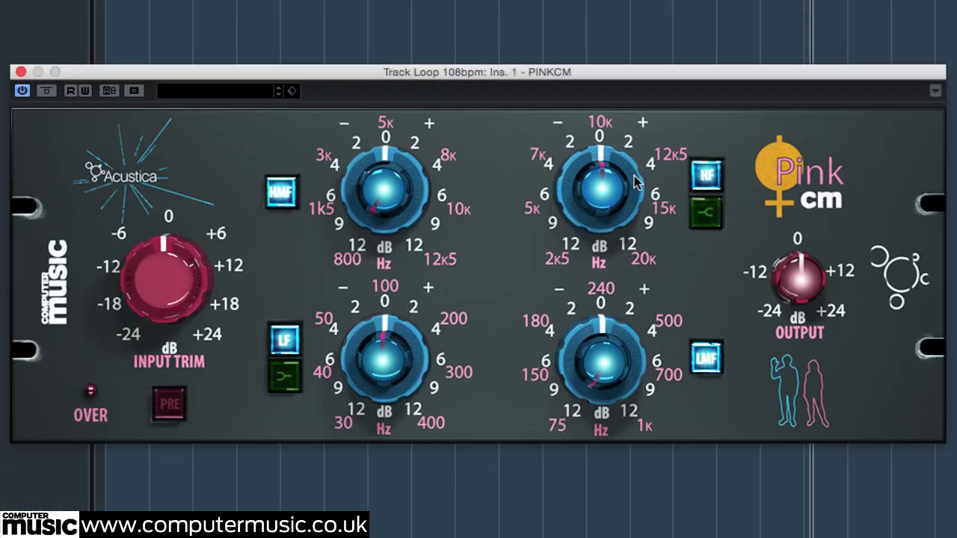
Step: Boost the HF gain to about +4 dB, compare with the HF band switched off and on, and reset the gain to 0 dB
{"action": "left_click_drag", "start_coordinate": [634, 187], "coordinate": [634, 140]}
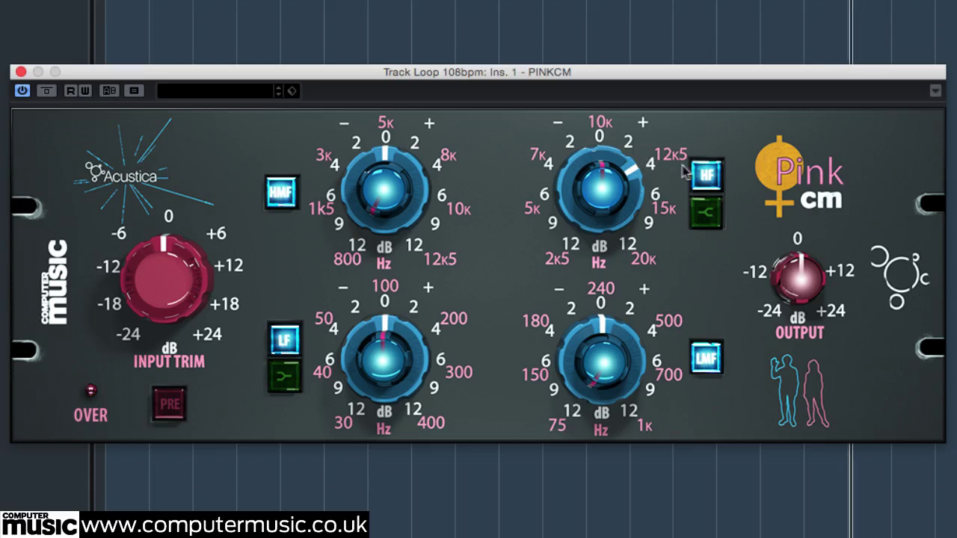
{"action": "left_click", "coordinate": [705, 160]}
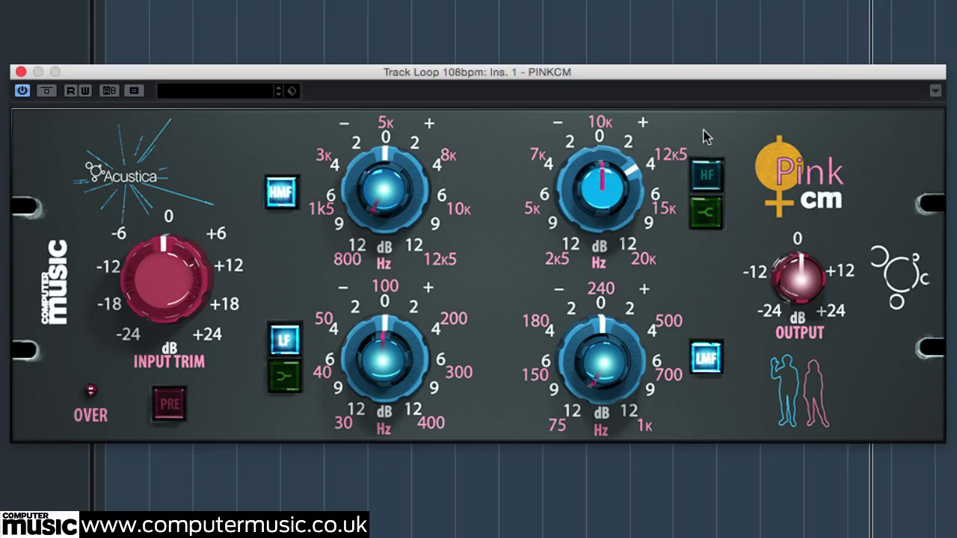
{"action": "left_click", "coordinate": [706, 172]}
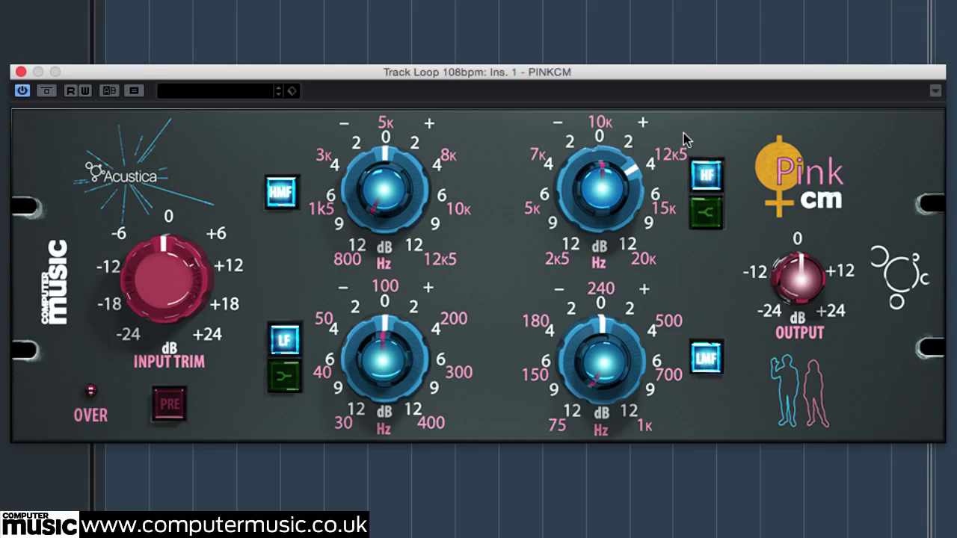
{"action": "double_click", "coordinate": [639, 188]}
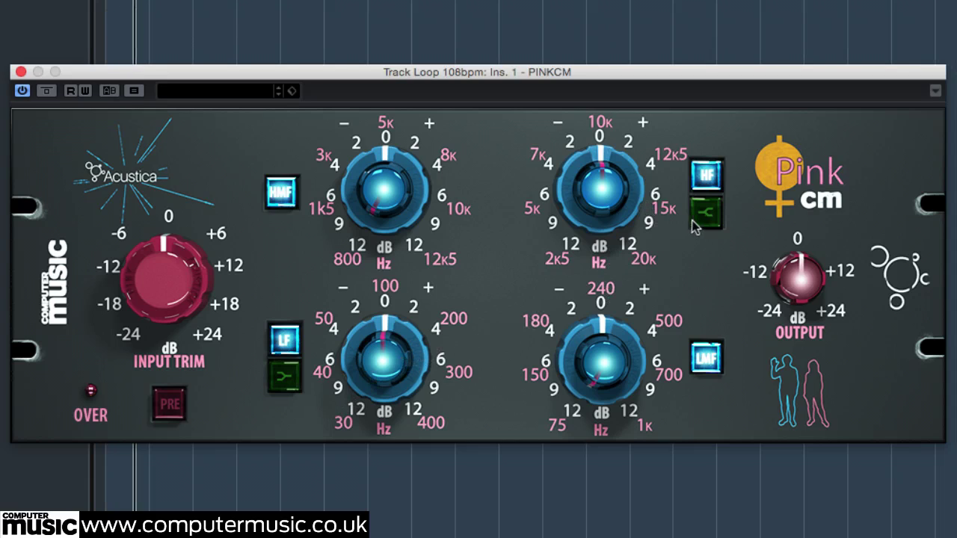
Step: Switch on the curve-shape options of the LF and HF bands, try an HF boost with the frequency down at 2.5 kHz, and reset the gain
{"action": "left_click", "coordinate": [286, 382]}
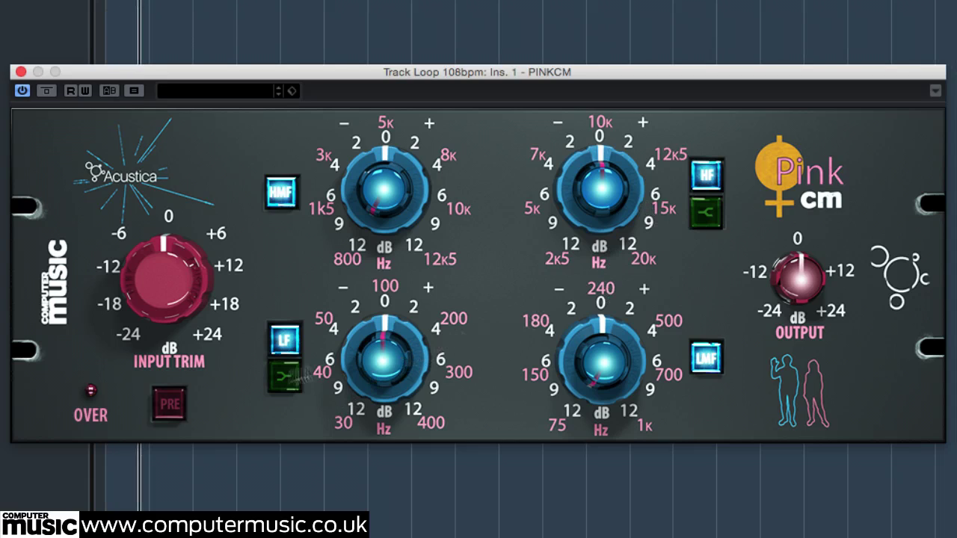
{"action": "left_click", "coordinate": [705, 212]}
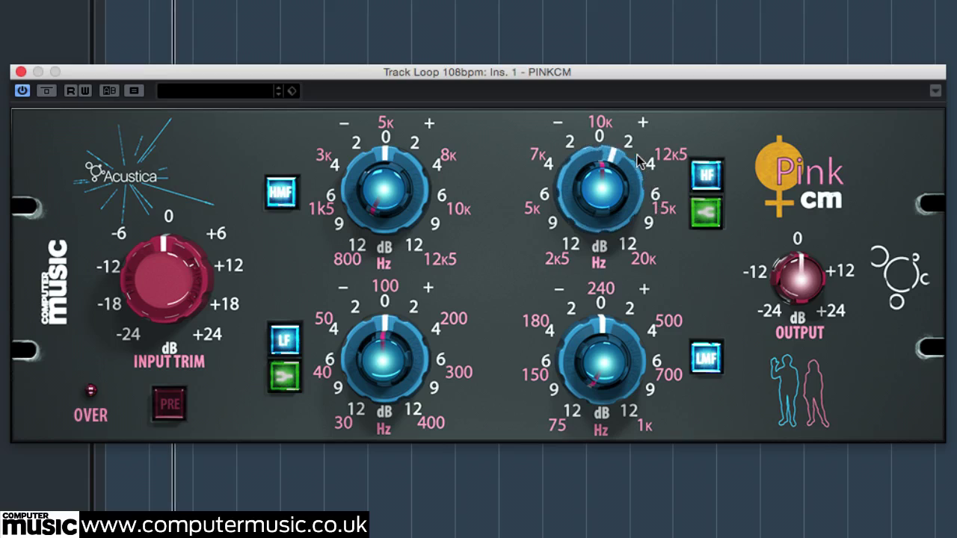
{"action": "mouse_move", "coordinate": [625, 154]}
{"action": "left_mouse_down"}
{"action": "mouse_move", "coordinate": [634, 160]}
{"action": "mouse_move", "coordinate": [604, 199]}
{"action": "mouse_move", "coordinate": [638, 181]}
{"action": "mouse_move", "coordinate": [637, 170]}
{"action": "mouse_move", "coordinate": [607, 263]}
{"action": "left_mouse_up"}
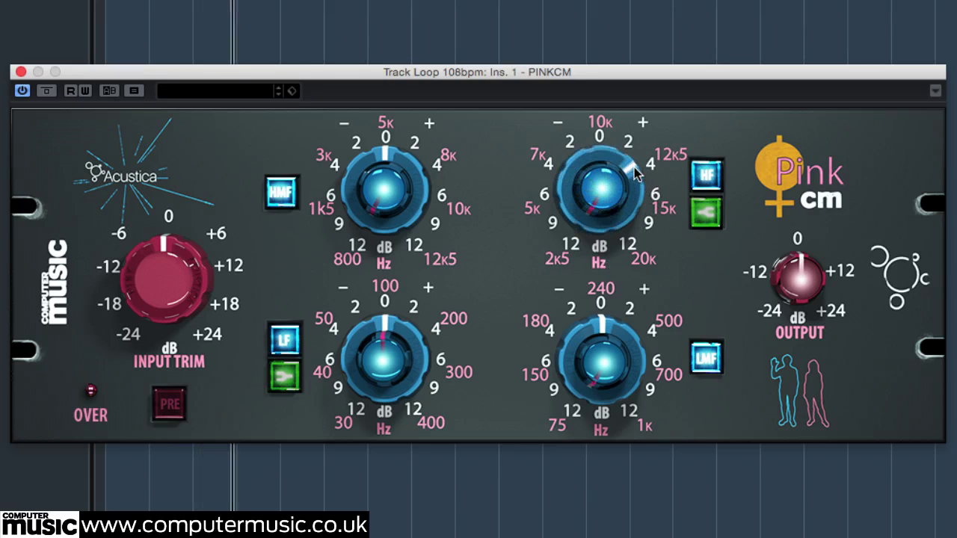
{"action": "left_click_drag", "start_coordinate": [634, 177], "coordinate": [638, 191]}
{"action": "double_click", "coordinate": [638, 191]}
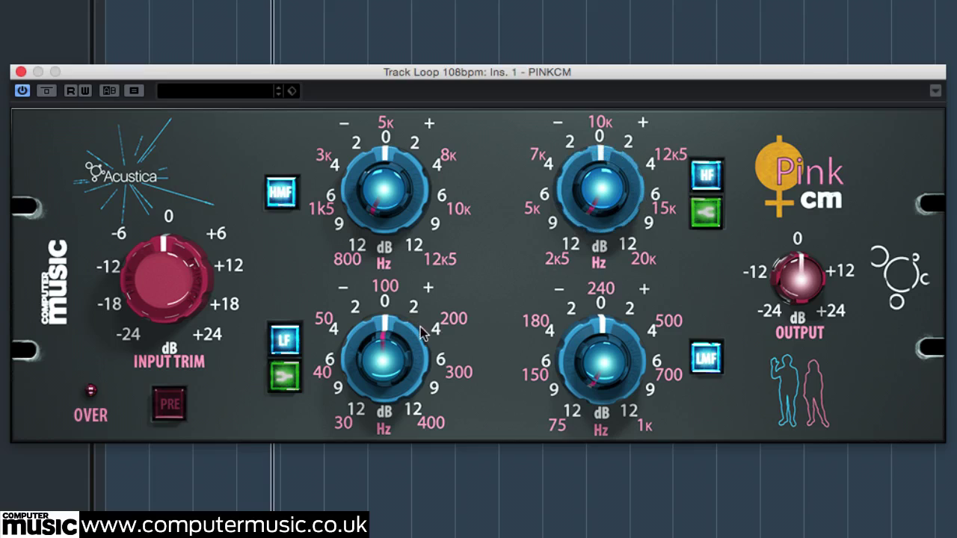
Step: Try an LF boost of about +2 dB between 40 and 50 Hz, then reset LF to 0 dB at 100 Hz and HF to 10 kHz
{"action": "left_click_drag", "start_coordinate": [423, 332], "coordinate": [420, 282]}
{"action": "left_click_drag", "start_coordinate": [382, 335], "coordinate": [394, 382]}
{"action": "mouse_move", "coordinate": [424, 348]}
{"action": "left_mouse_down"}
{"action": "mouse_move", "coordinate": [423, 365]}
{"action": "mouse_move", "coordinate": [423, 355]}
{"action": "left_mouse_up"}
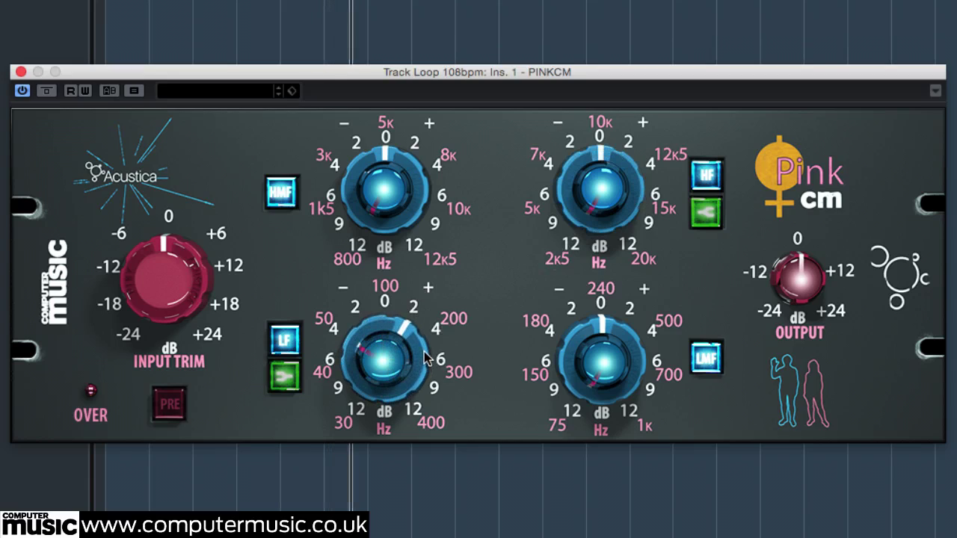
{"action": "left_click", "coordinate": [425, 355], "text": "super"}
{"action": "left_click", "coordinate": [391, 358], "text": "super"}
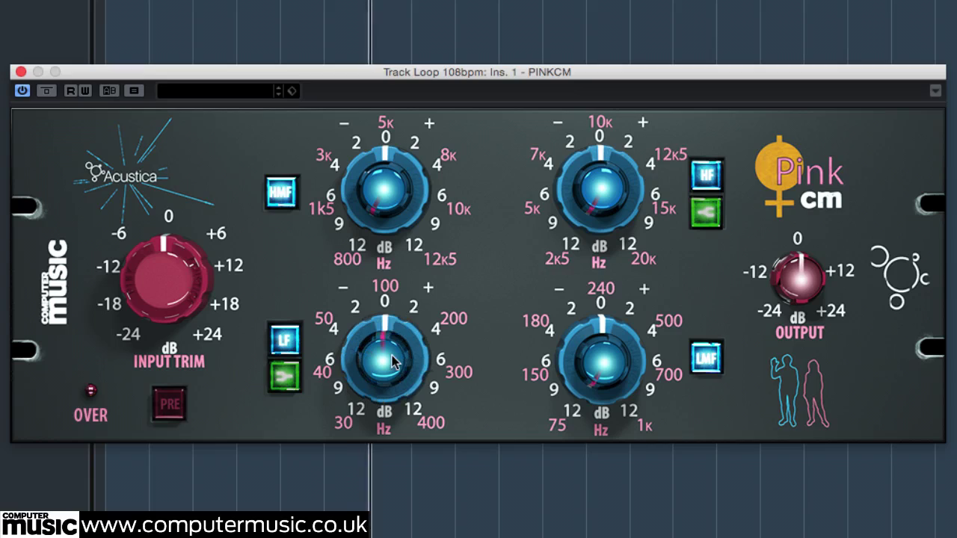
{"action": "left_click", "coordinate": [610, 204], "text": "super"}
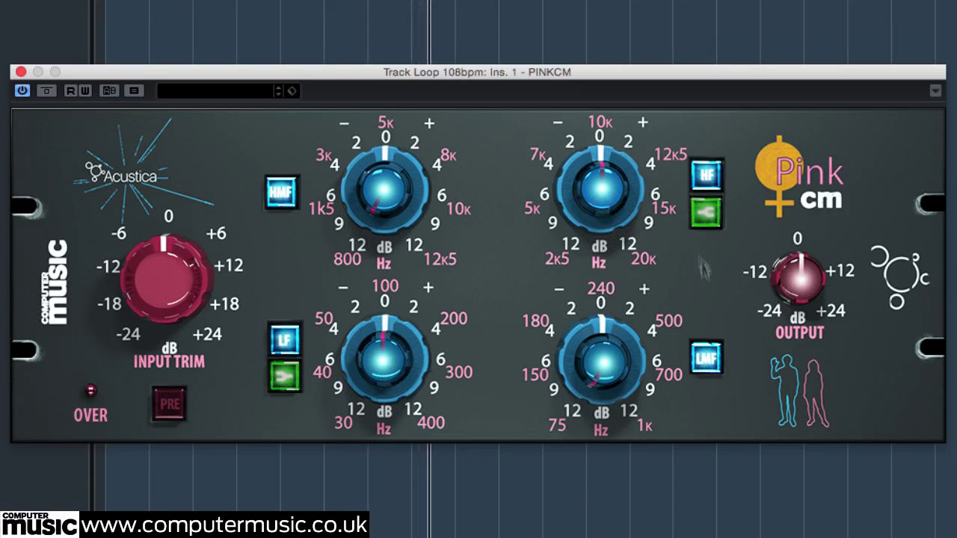
Step: Boost HF by about 4 dB and LF by about 2 dB, lower the output to about -3 dB, and compare with the bypassed signal
{"action": "left_click_drag", "start_coordinate": [630, 155], "coordinate": [633, 135]}
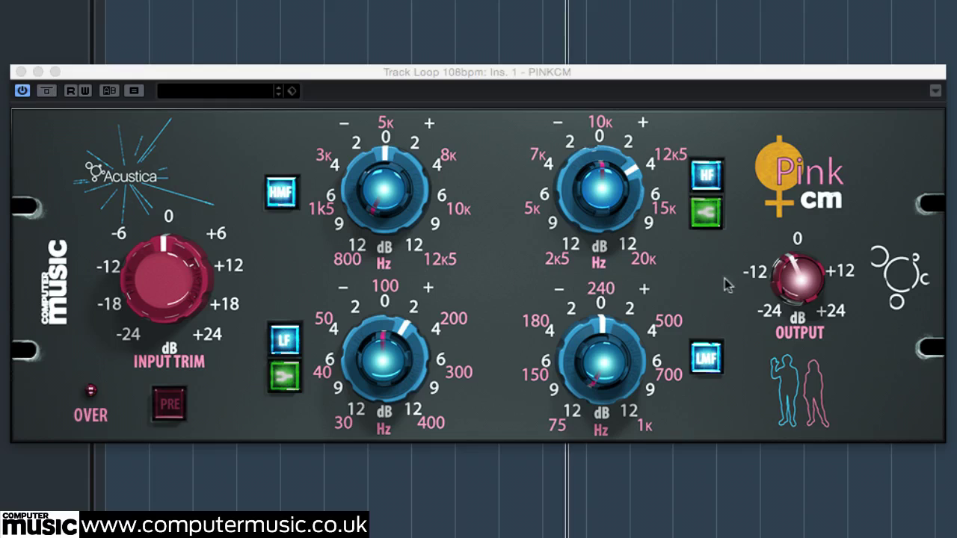
{"action": "left_click_drag", "start_coordinate": [804, 275], "coordinate": [804, 271]}
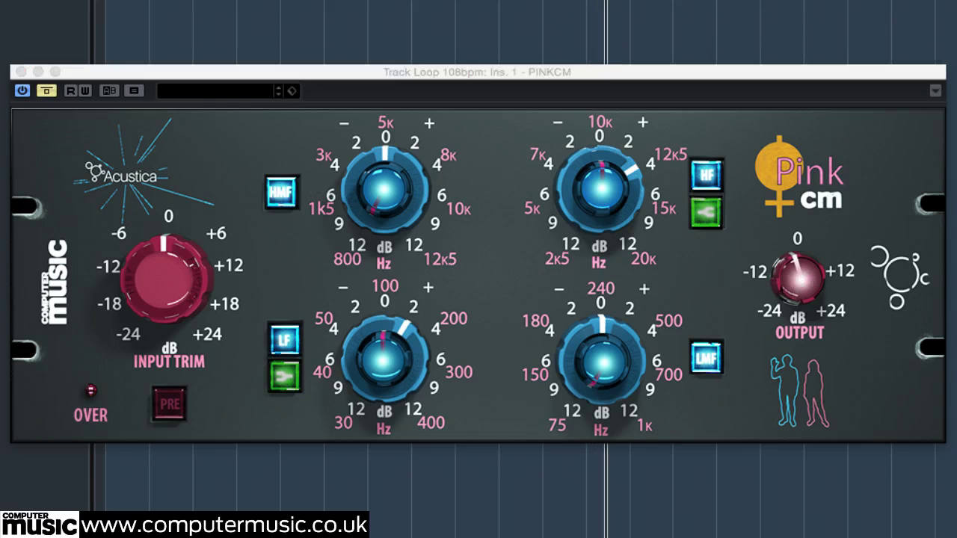
{"action": "left_click", "coordinate": [47, 91]}
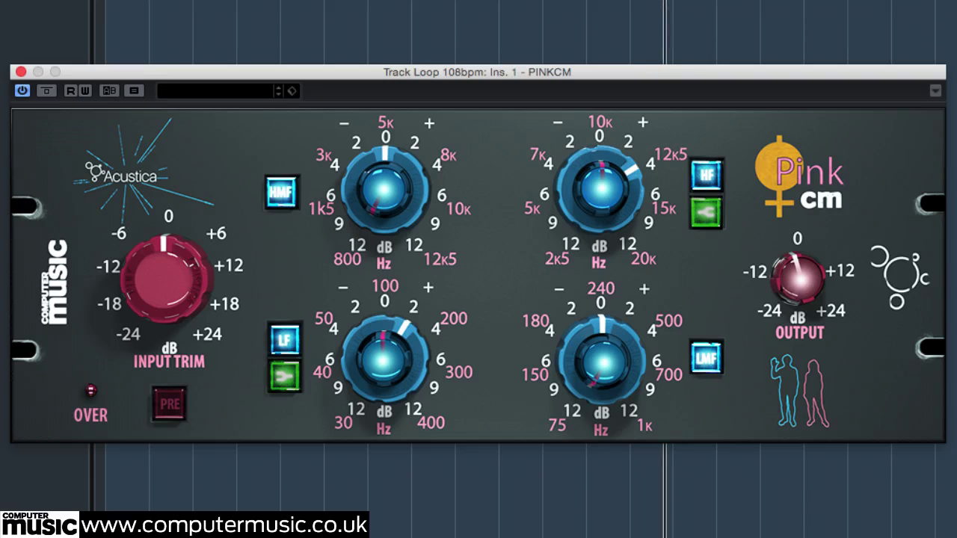
Step: Set the HMF band to 5 kHz with a boost of just under 2 dB, and bring the HF and LF gains to about +3 dB
{"action": "mouse_move", "coordinate": [639, 192]}
{"action": "left_mouse_down"}
{"action": "mouse_move", "coordinate": [644, 204]}
{"action": "mouse_move", "coordinate": [599, 174]}
{"action": "mouse_move", "coordinate": [598, 140]}
{"action": "left_mouse_up"}
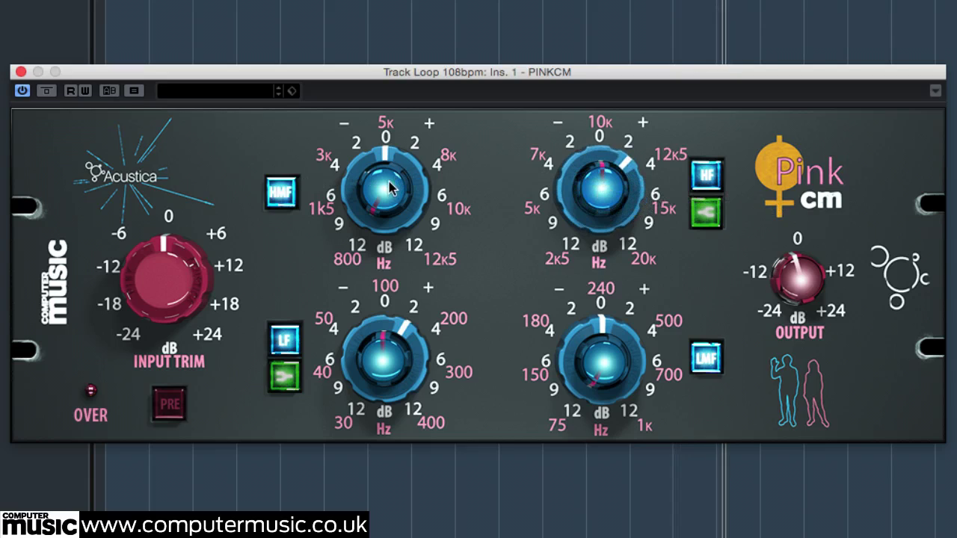
{"action": "left_click_drag", "start_coordinate": [391, 186], "coordinate": [381, 106]}
{"action": "mouse_move", "coordinate": [387, 152]}
{"action": "left_mouse_down"}
{"action": "mouse_move", "coordinate": [415, 143]}
{"action": "mouse_move", "coordinate": [419, 173]}
{"action": "left_mouse_up"}
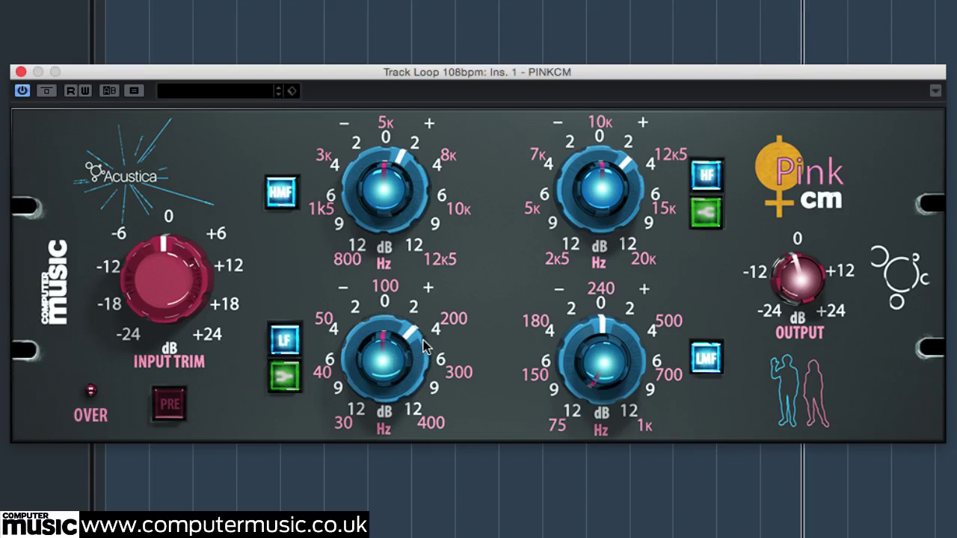
Step: Sweep the LMF band's frequency and gain, settle on about 700 Hz at about +2 dB, and compare with the bypassed signal
{"action": "left_click_drag", "start_coordinate": [616, 380], "coordinate": [605, 326]}
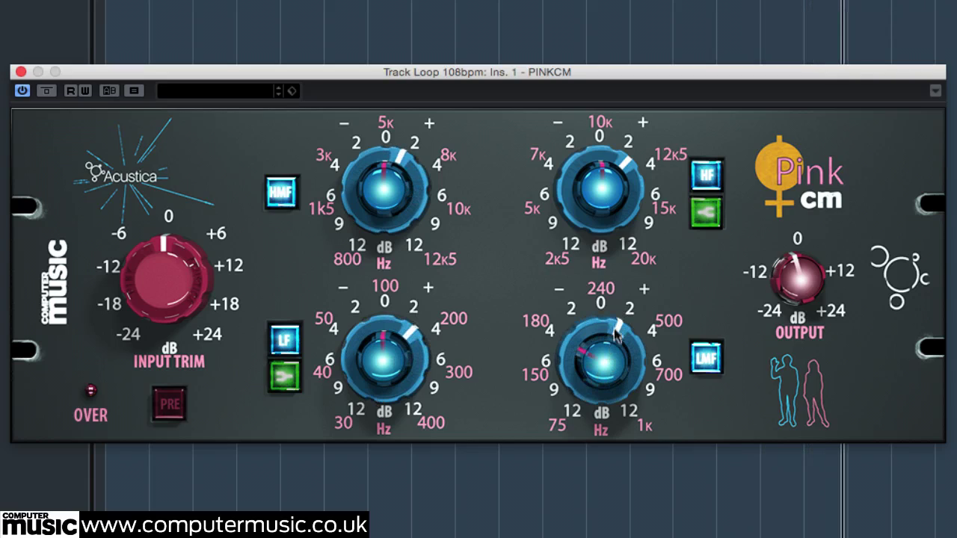
{"action": "mouse_move", "coordinate": [616, 334]}
{"action": "left_mouse_down"}
{"action": "mouse_move", "coordinate": [611, 281]}
{"action": "mouse_move", "coordinate": [623, 345]}
{"action": "left_mouse_up"}
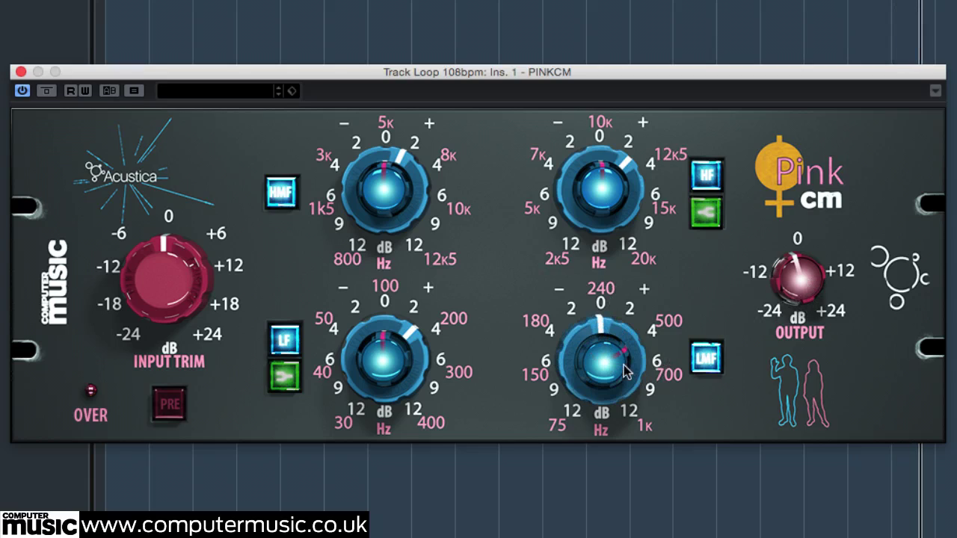
{"action": "mouse_move", "coordinate": [624, 363]}
{"action": "left_mouse_down"}
{"action": "mouse_move", "coordinate": [633, 361]}
{"action": "mouse_move", "coordinate": [635, 379]}
{"action": "mouse_move", "coordinate": [634, 360]}
{"action": "mouse_move", "coordinate": [612, 350]}
{"action": "mouse_move", "coordinate": [638, 324]}
{"action": "mouse_move", "coordinate": [637, 298]}
{"action": "mouse_move", "coordinate": [636, 326]}
{"action": "left_mouse_up"}
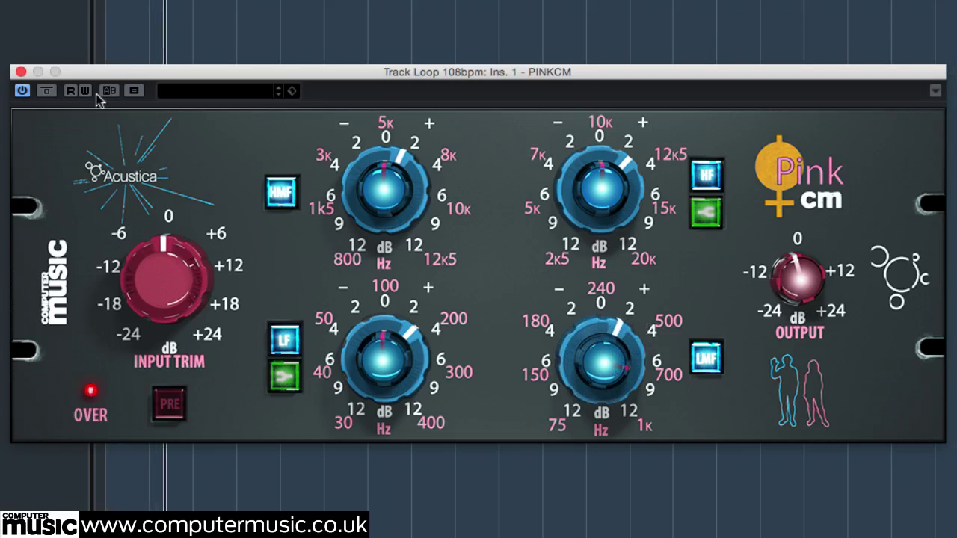
{"action": "left_click", "coordinate": [47, 91]}
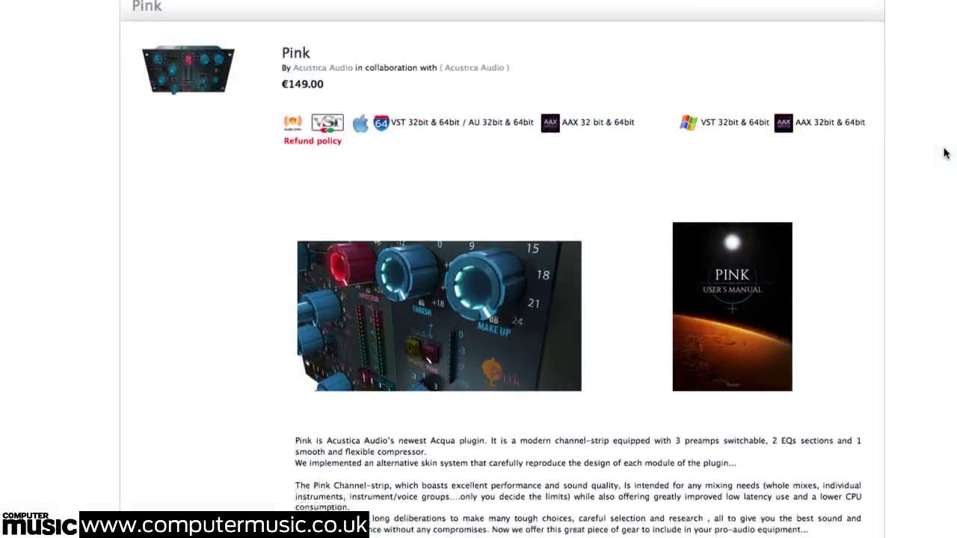
Step: Look through Acustica Audio's Pink product page down to the gallery and open its first image
{"action": "scroll", "coordinate": [945, 154], "scroll_direction": "down", "scroll_amount": 3}
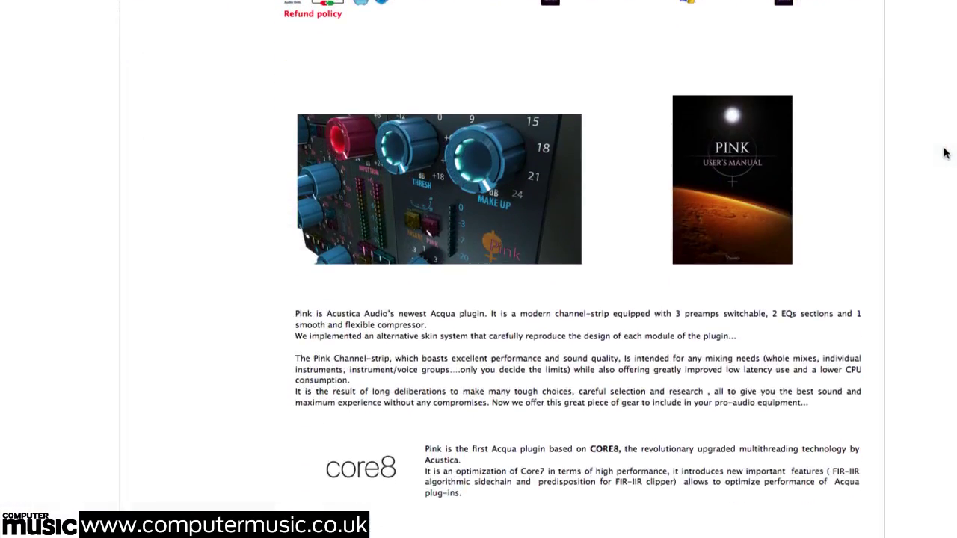
{"action": "scroll", "coordinate": [945, 153], "scroll_direction": "down", "scroll_amount": 3}
{"action": "scroll", "coordinate": [945, 154], "scroll_direction": "down", "scroll_amount": 3}
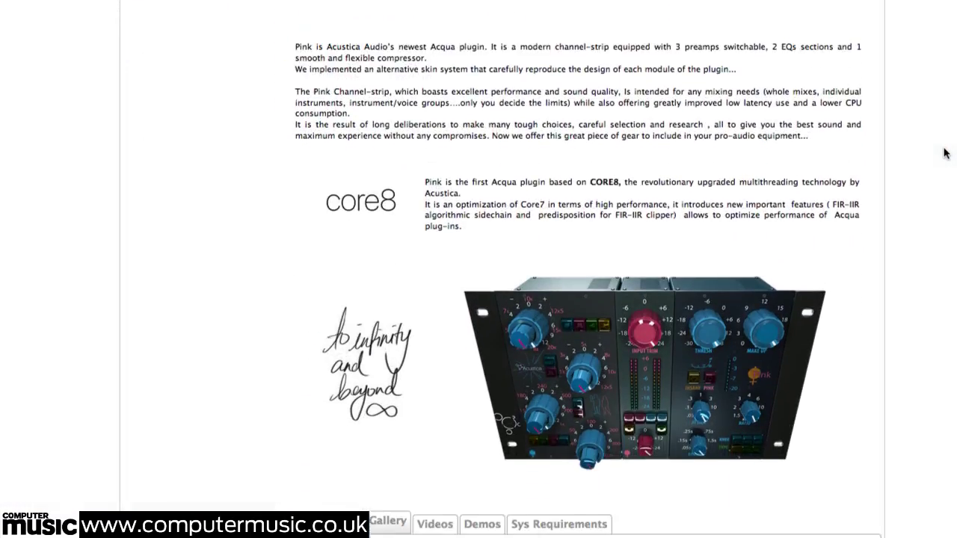
{"action": "scroll", "coordinate": [944, 153], "scroll_direction": "down", "scroll_amount": 2}
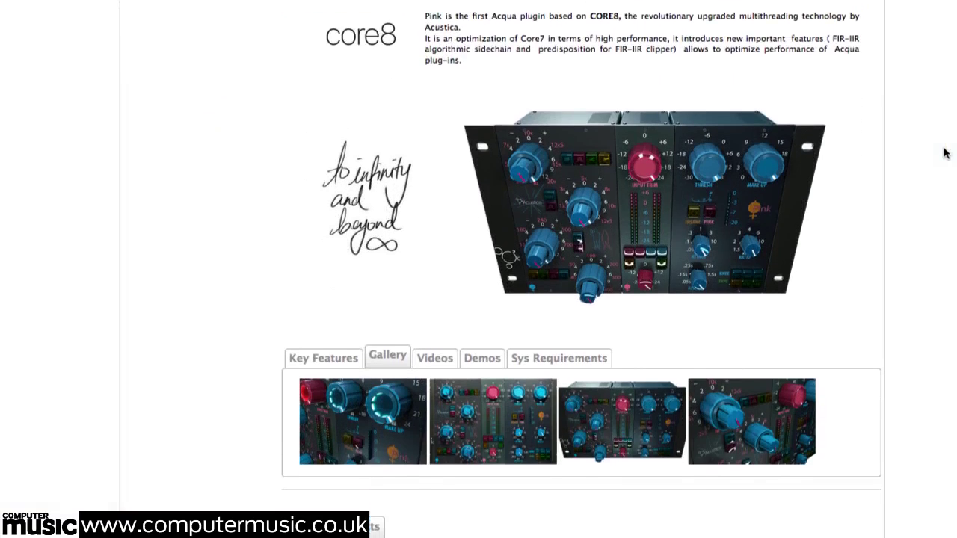
{"action": "left_click", "coordinate": [386, 424]}
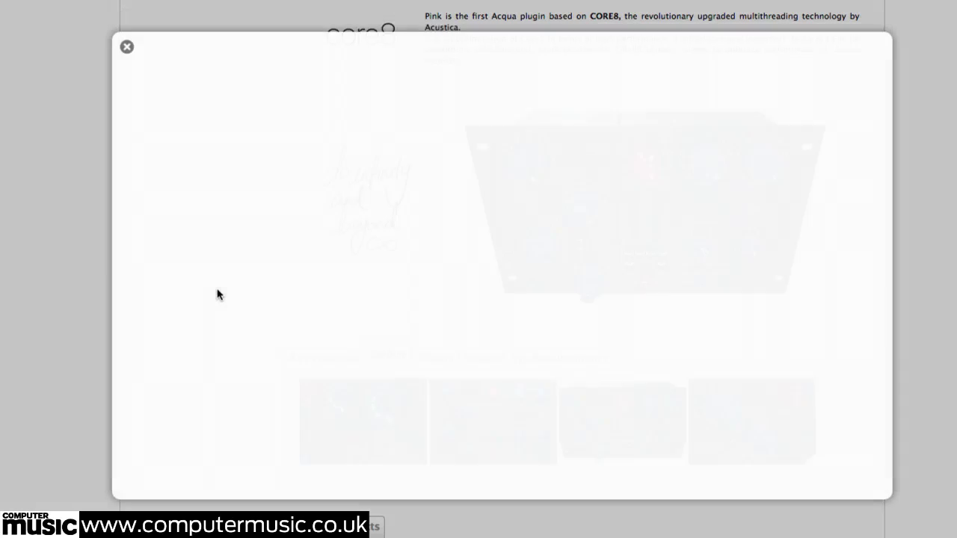